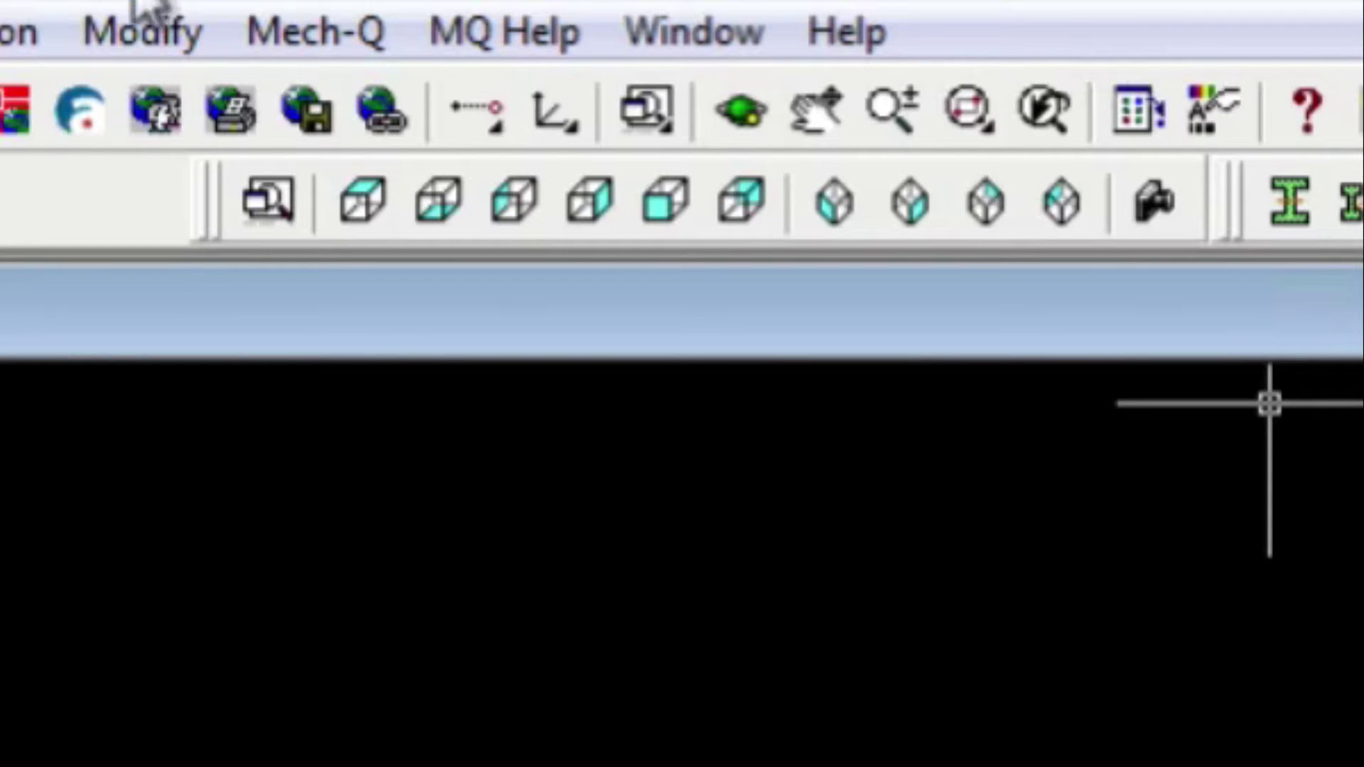
Open the structural sections drawing utility and select the S10x25.4 S-shape from the AISC (e) specification.
{"action": "left_click", "coordinate": [340, 21]}
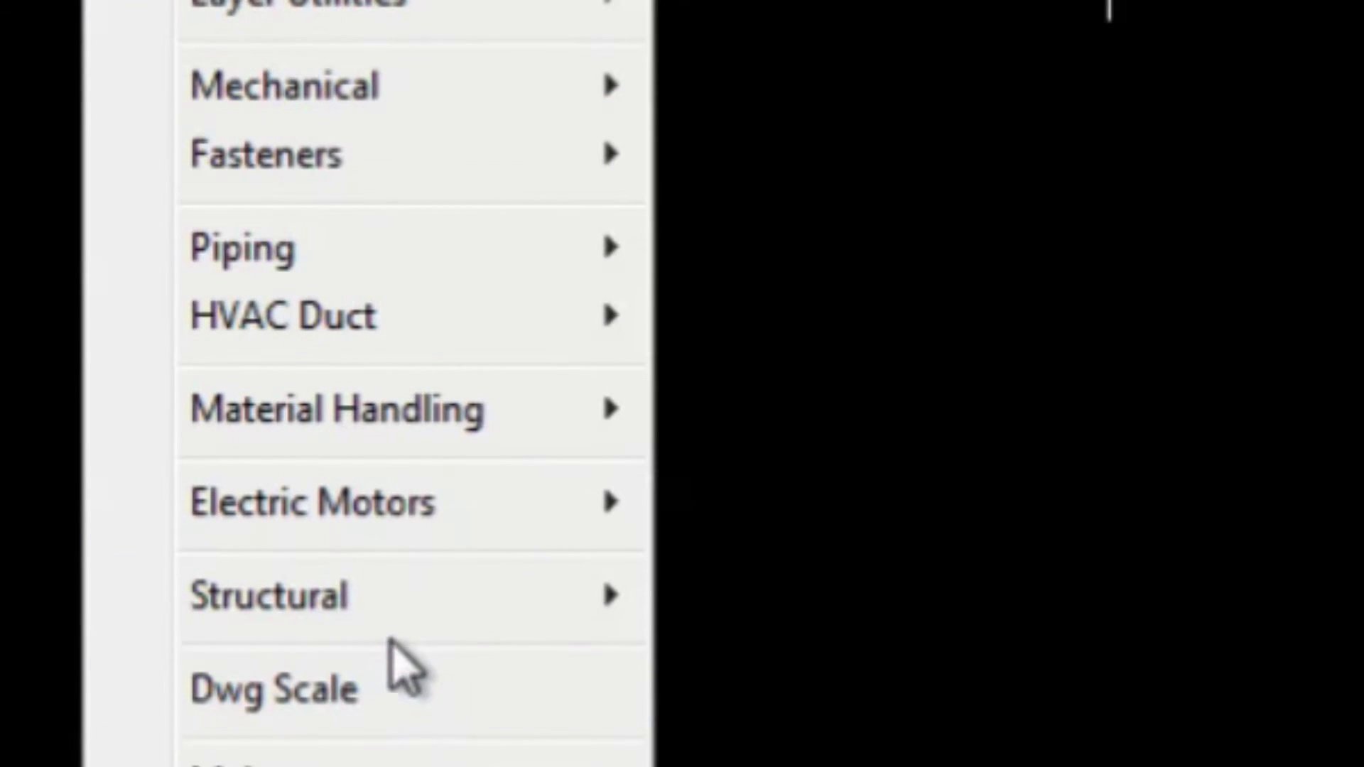
{"action": "mouse_move", "coordinate": [390, 595]}
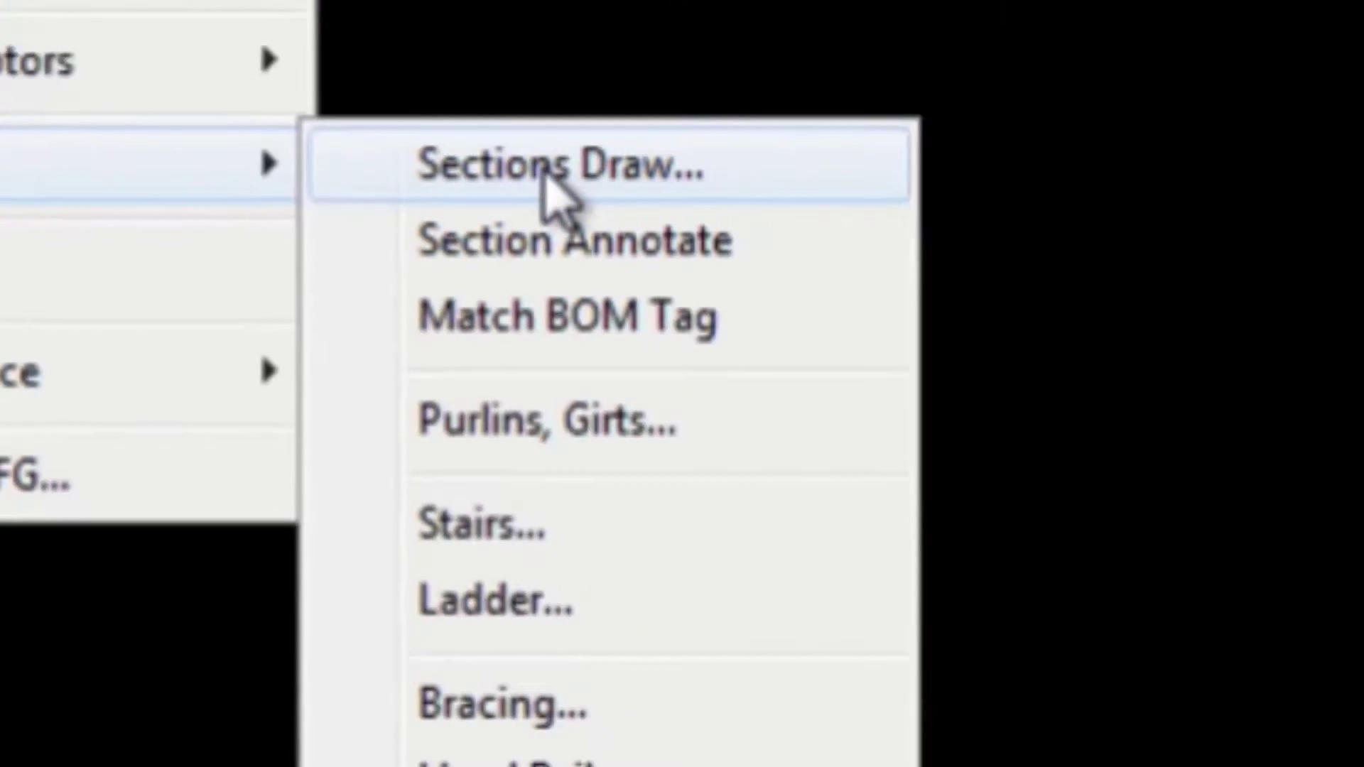
{"action": "left_click", "coordinate": [661, 61]}
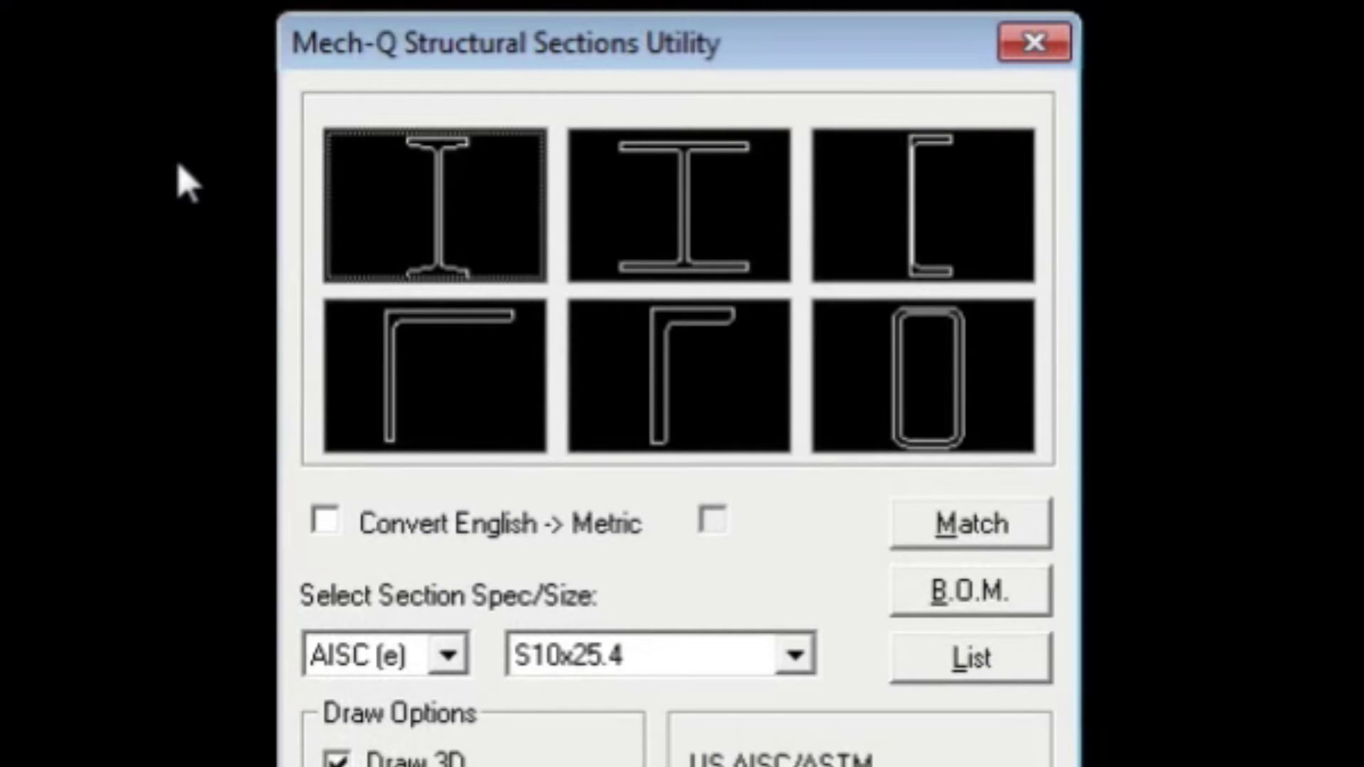
{"action": "left_click", "coordinate": [448, 654]}
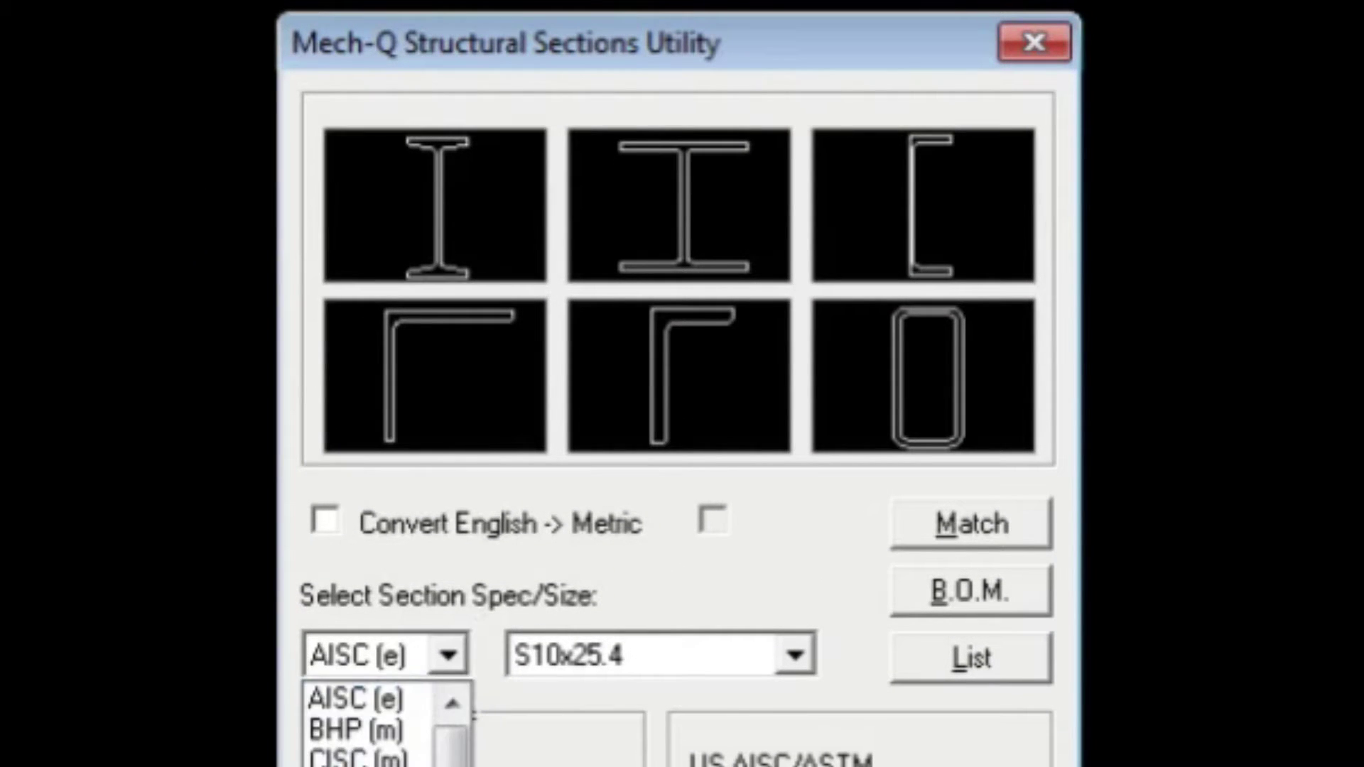
{"action": "left_click", "coordinate": [424, 702]}
{"action": "left_click", "coordinate": [598, 655]}
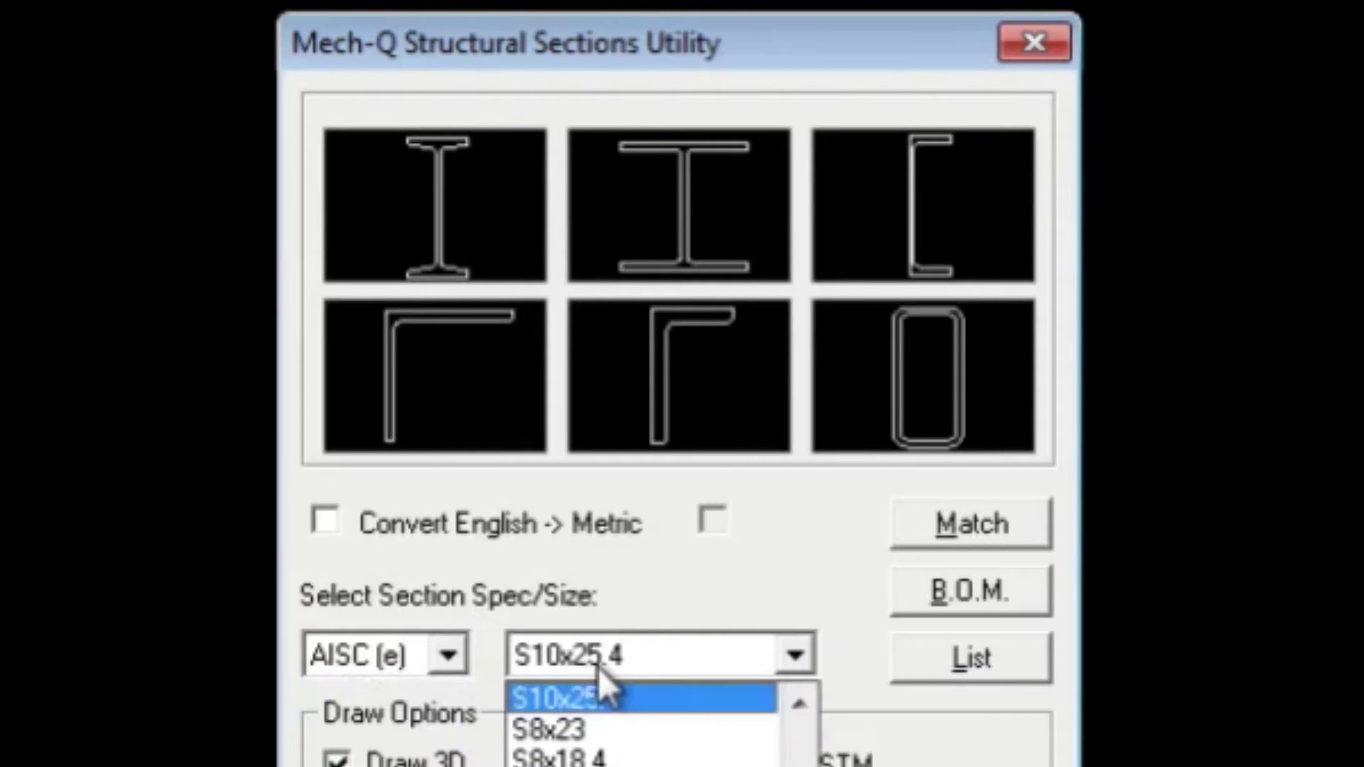
{"action": "scroll", "coordinate": [607, 757], "scroll_direction": "up", "scroll_amount": 2}
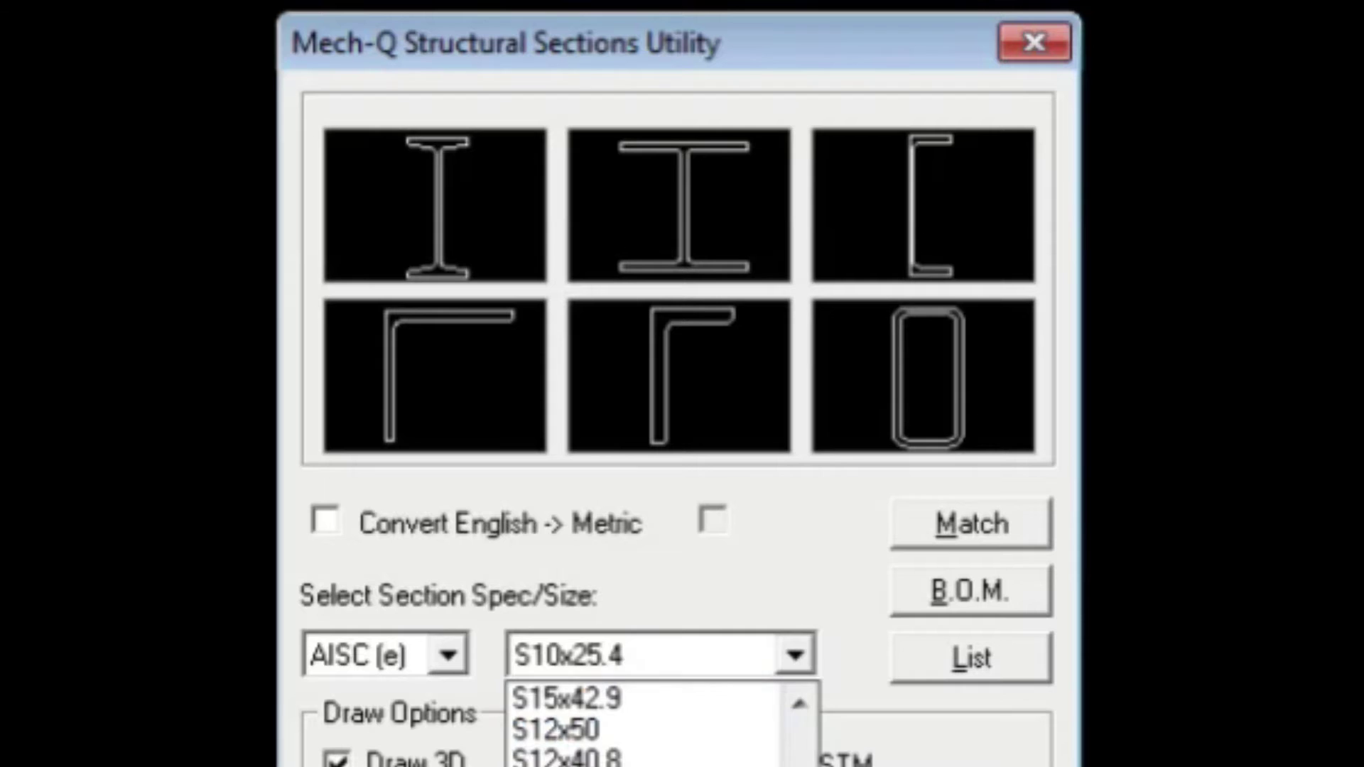
{"action": "left_click", "coordinate": [557, 729]}
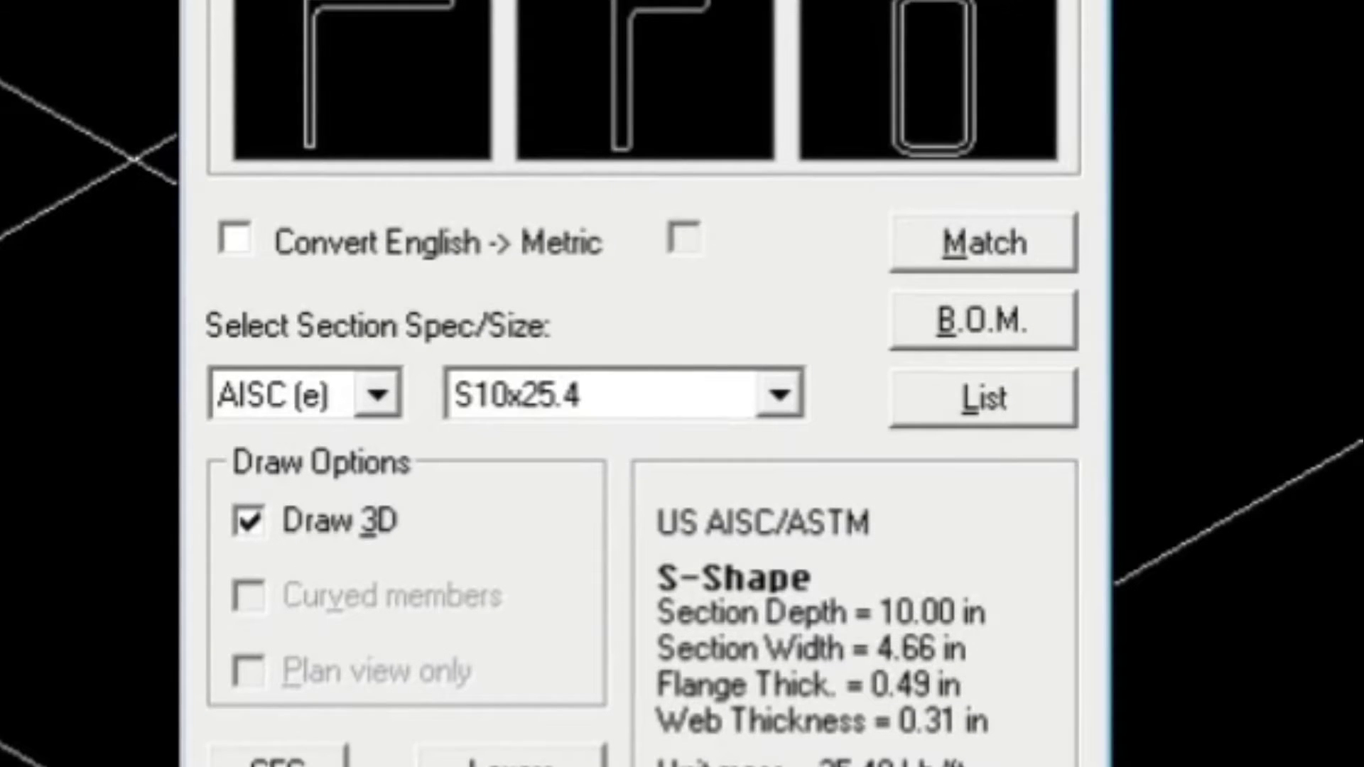
Copy the front column together with its base plate to the neighbouring corner of the layout grid.
{"action": "key", "text": "Return"}
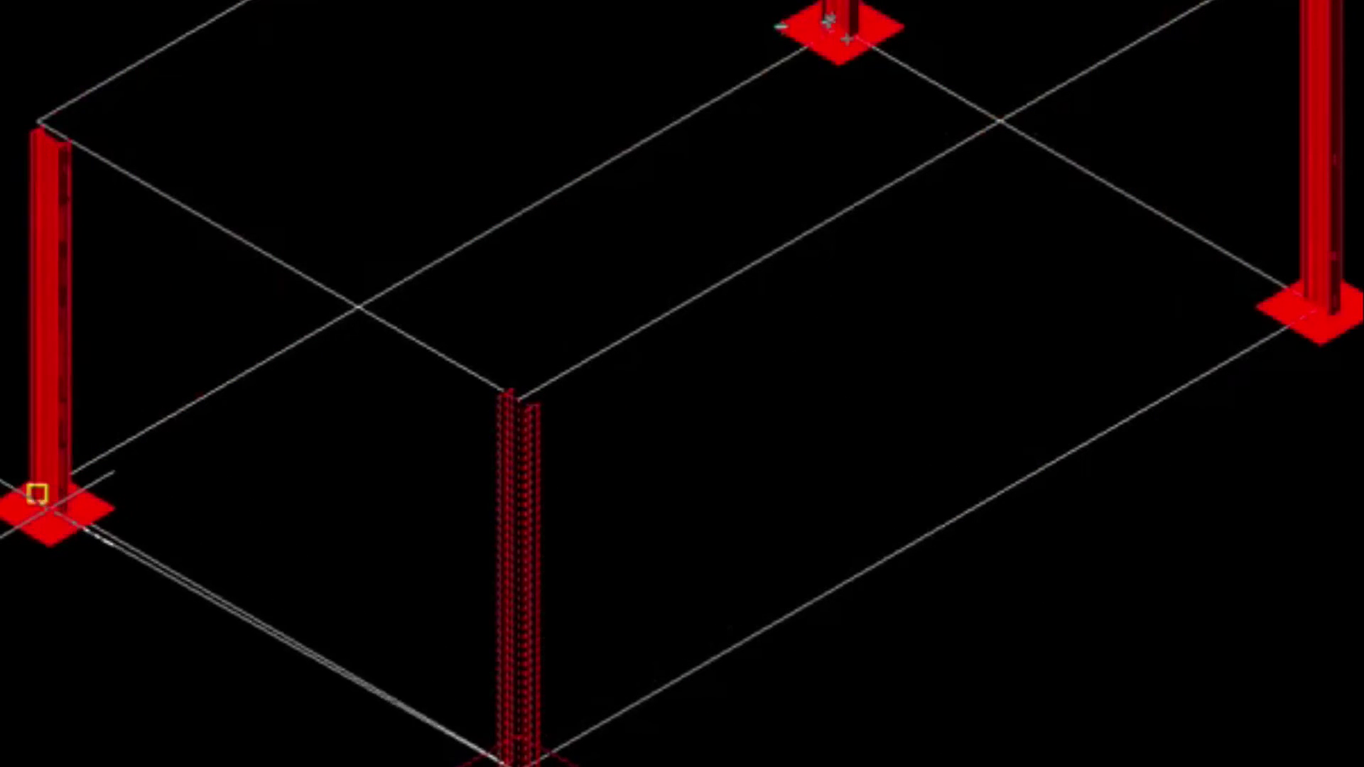
{"action": "left_click", "coordinate": [39, 490]}
{"action": "key", "text": "Return"}
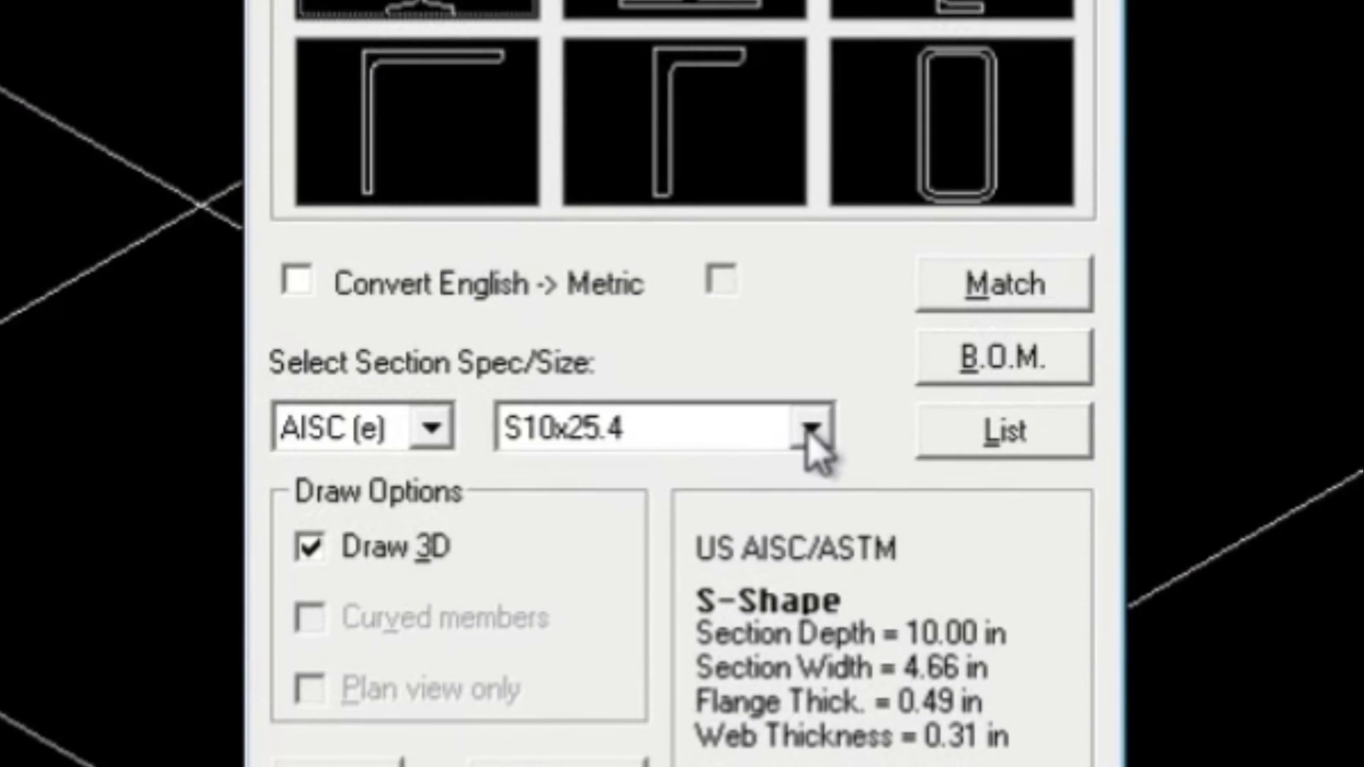
Choose the AISC (e) S12x40.8 section for the beams with 3D drawing enabled and proceed to the view selection.
{"action": "left_click", "coordinate": [812, 428]}
{"action": "scroll", "coordinate": [764, 582], "scroll_direction": "up", "scroll_amount": 3}
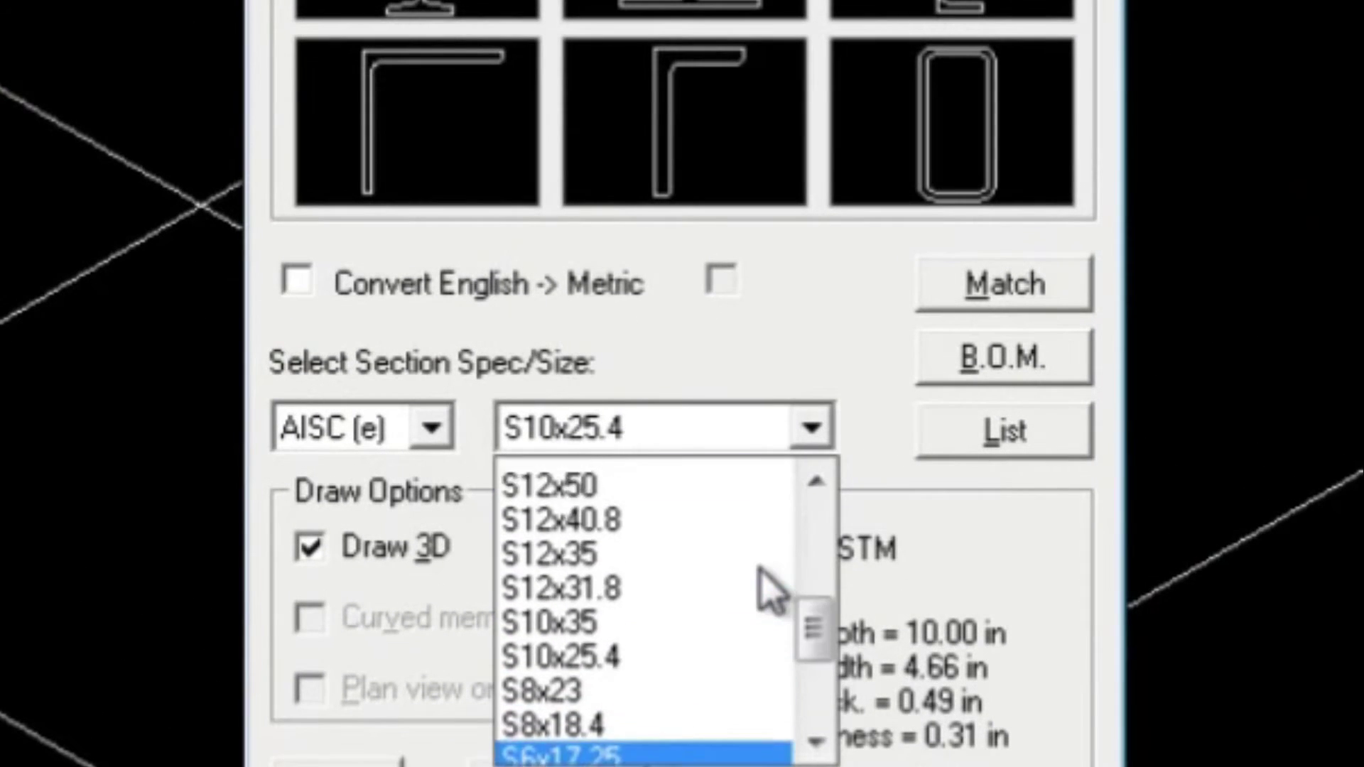
{"action": "left_click", "coordinate": [717, 611]}
{"action": "key", "text": "Down"}
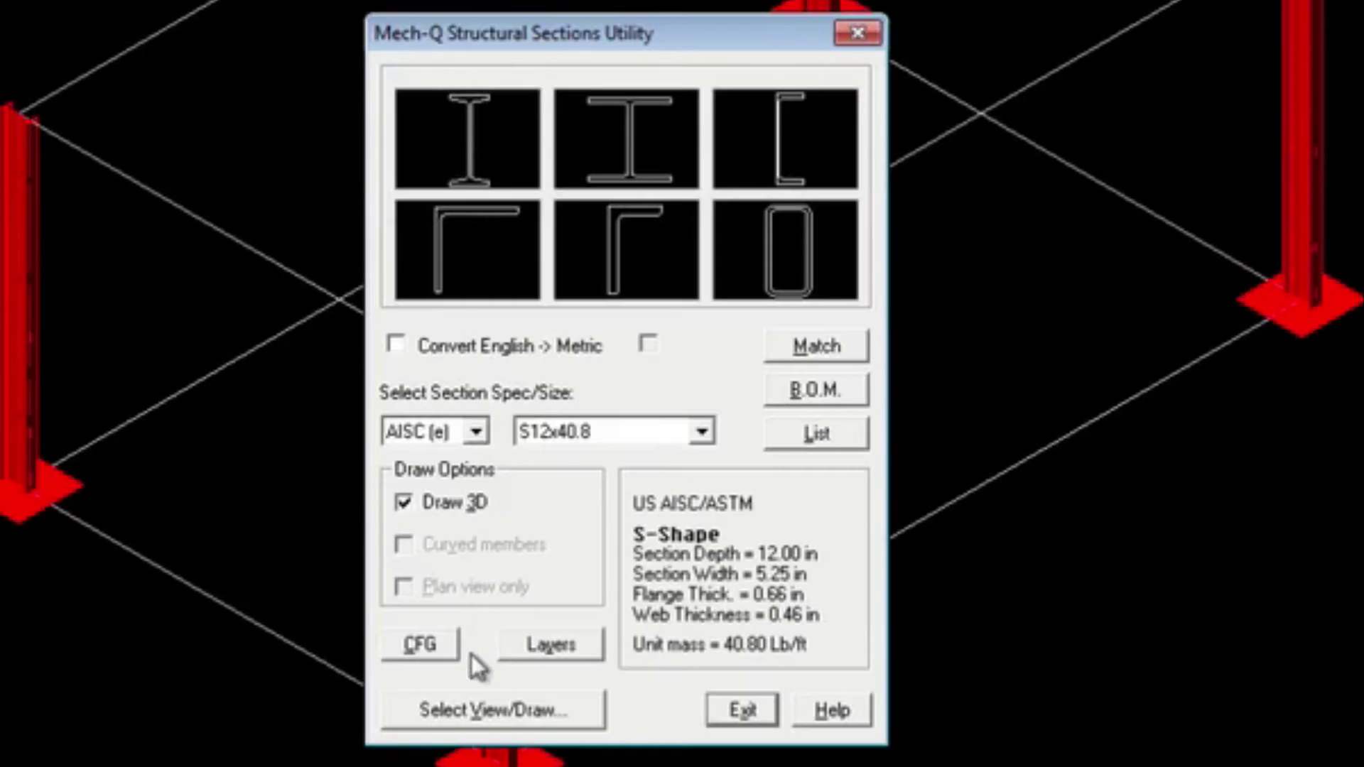
{"action": "left_click", "coordinate": [489, 710]}
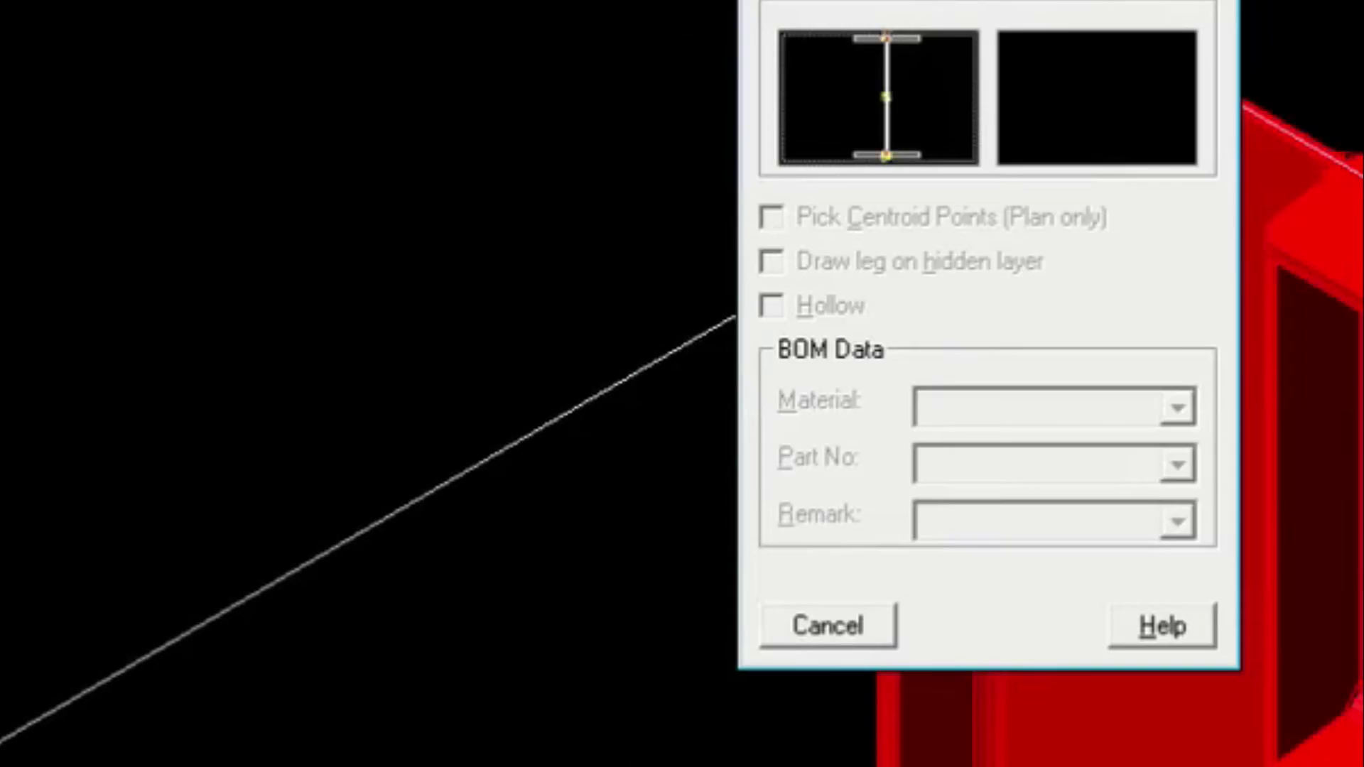
Select the I-section end view and draw the S12x40.8 beam in 3D at the tops of the columns.
{"action": "left_click", "coordinate": [891, 57]}
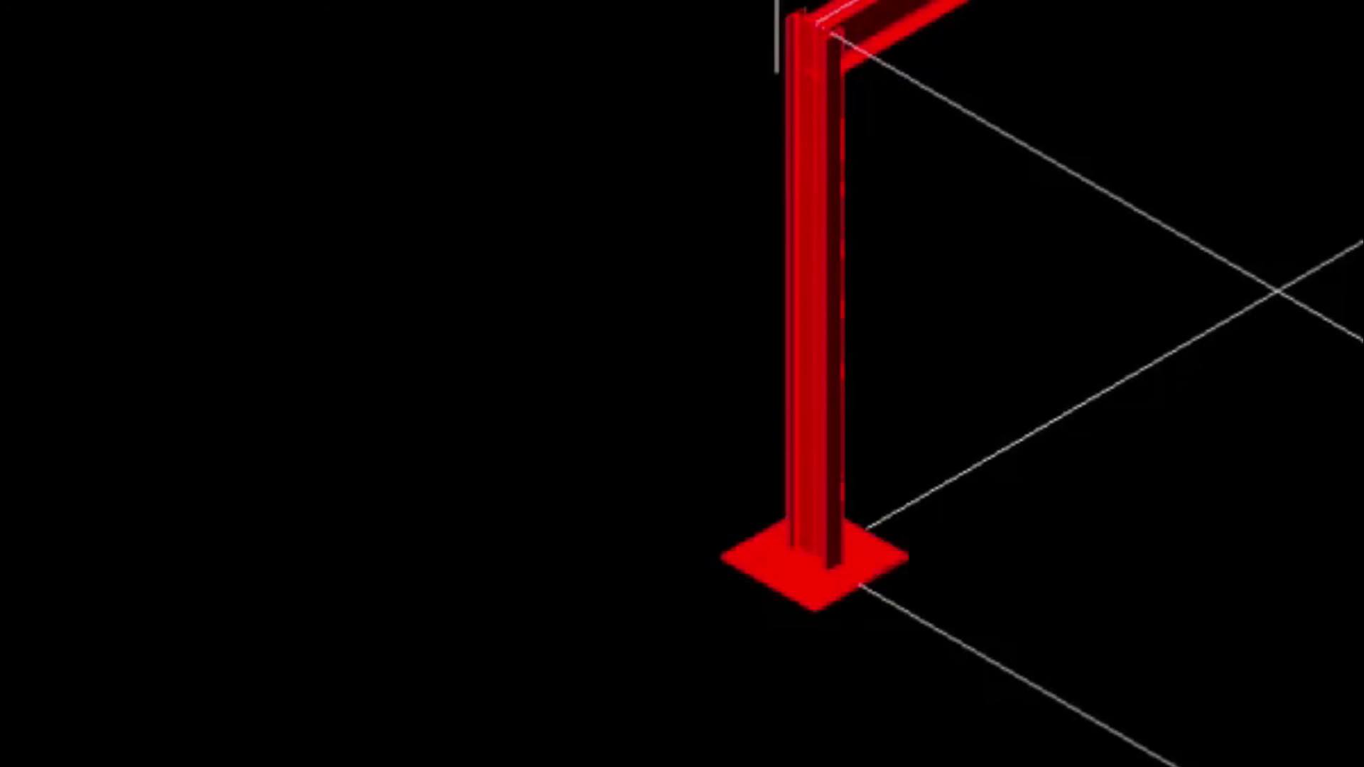
{"action": "left_click", "coordinate": [777, 1]}
{"action": "left_click", "coordinate": [1075, 152]}
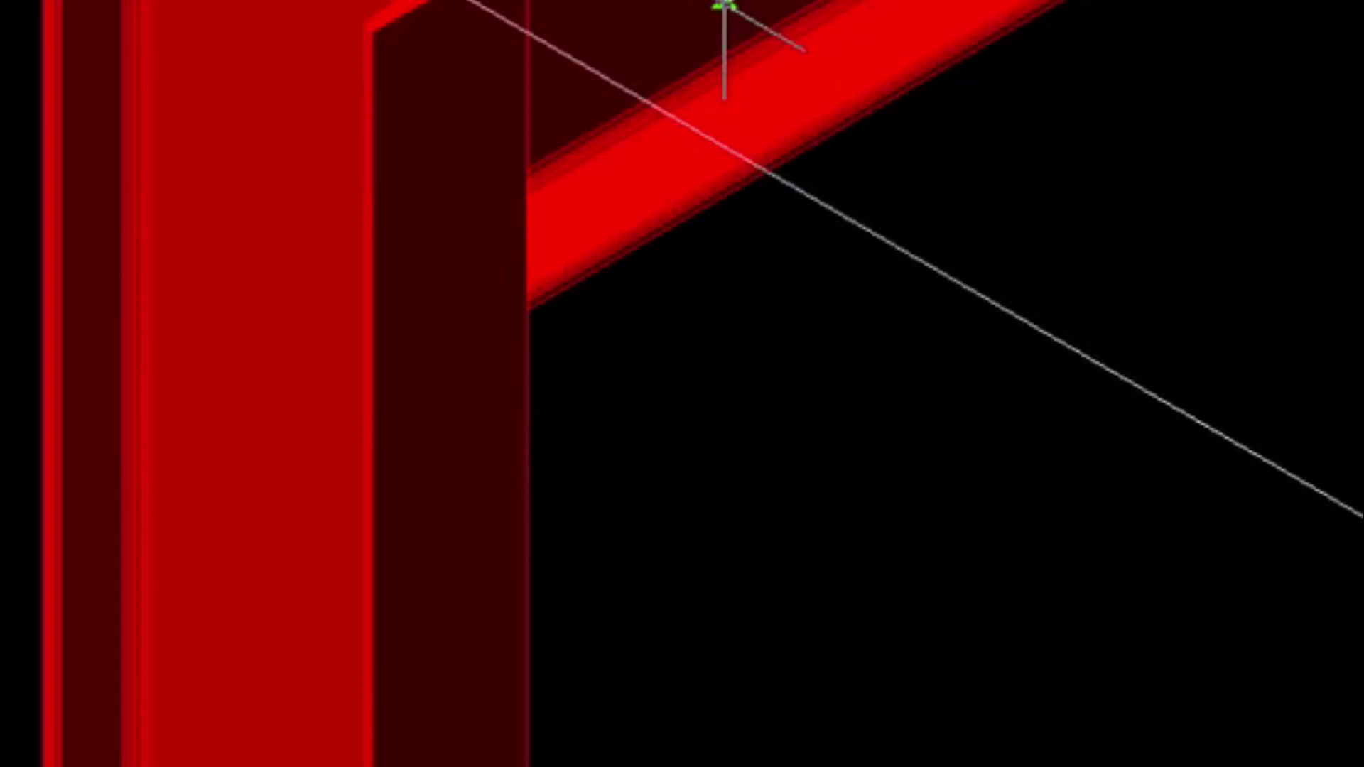
{"action": "left_click", "coordinate": [723, 6]}
{"action": "key", "text": "Return"}
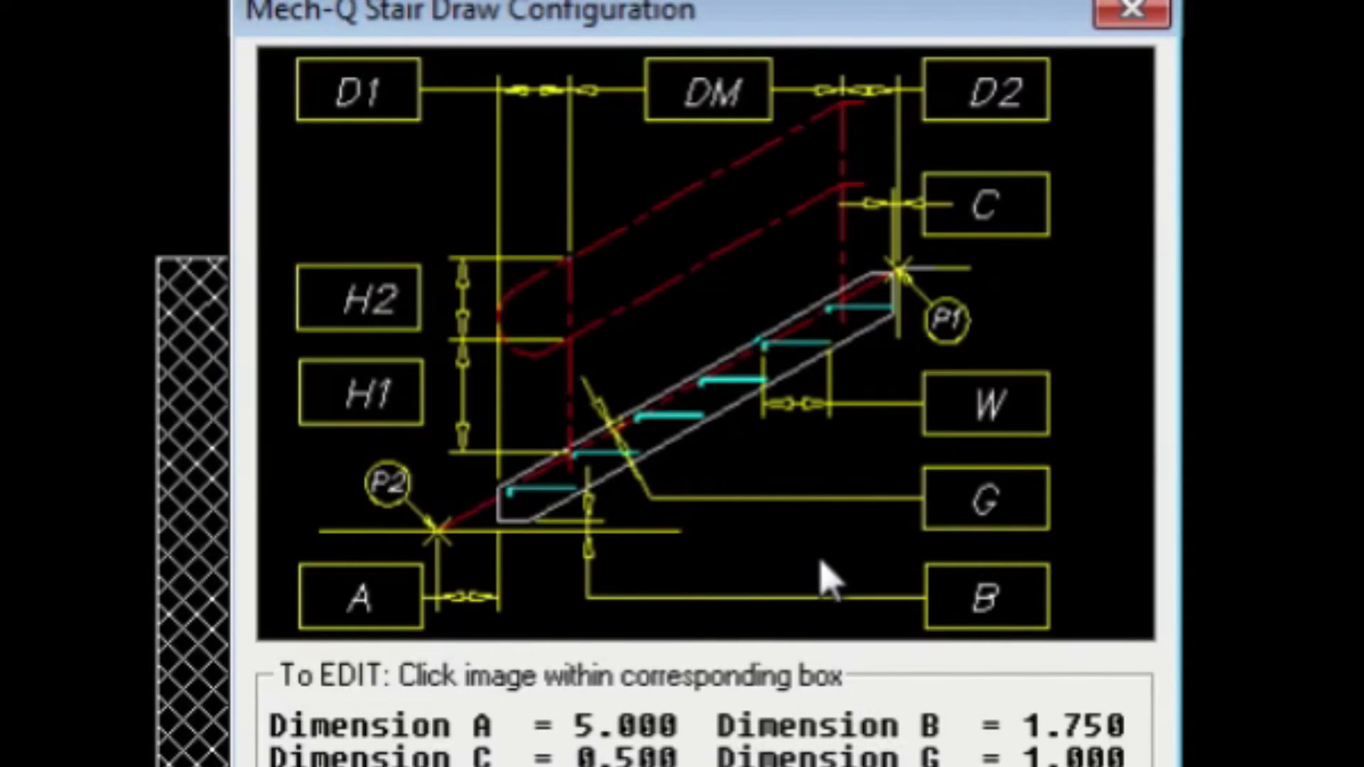
Set the distance between handrails (H2) in the stair configuration to 24.000.
{"action": "left_click", "coordinate": [358, 302]}
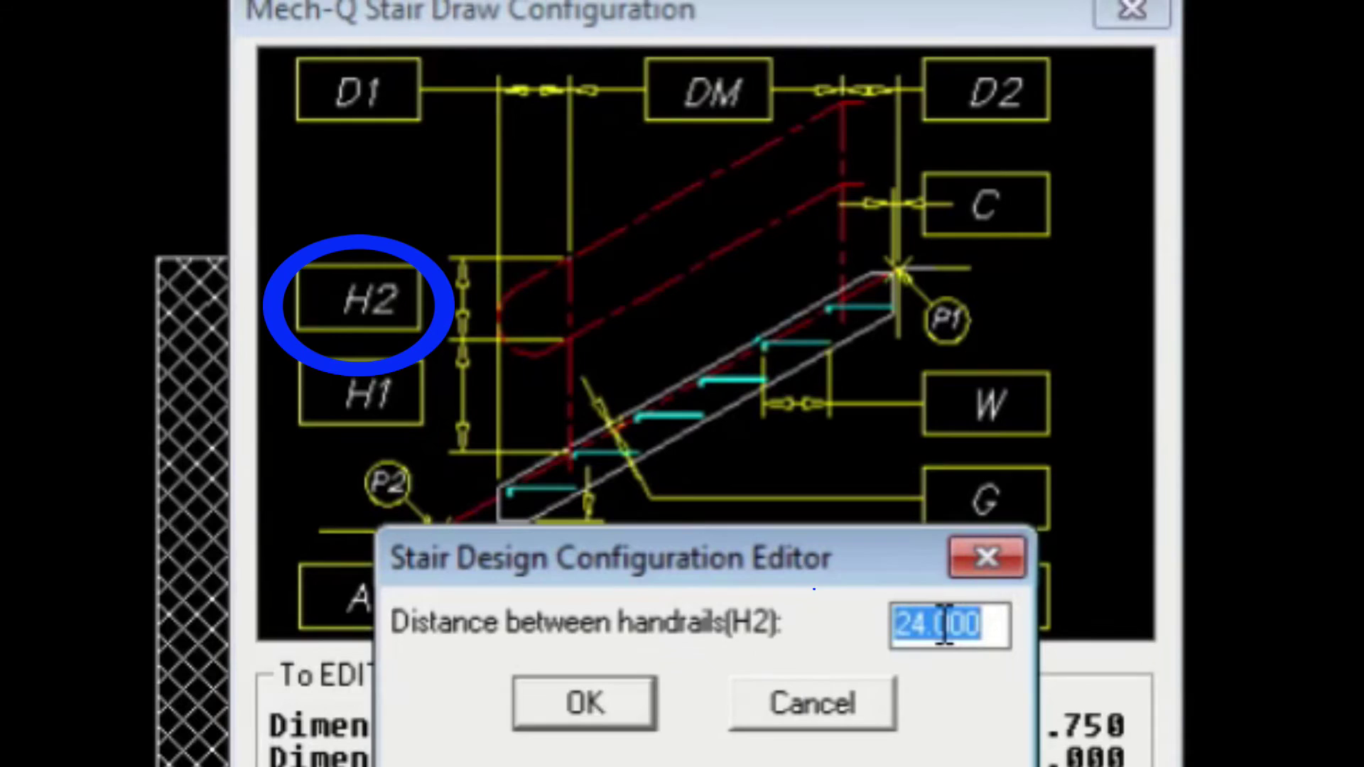
{"action": "left_click", "coordinate": [585, 703]}
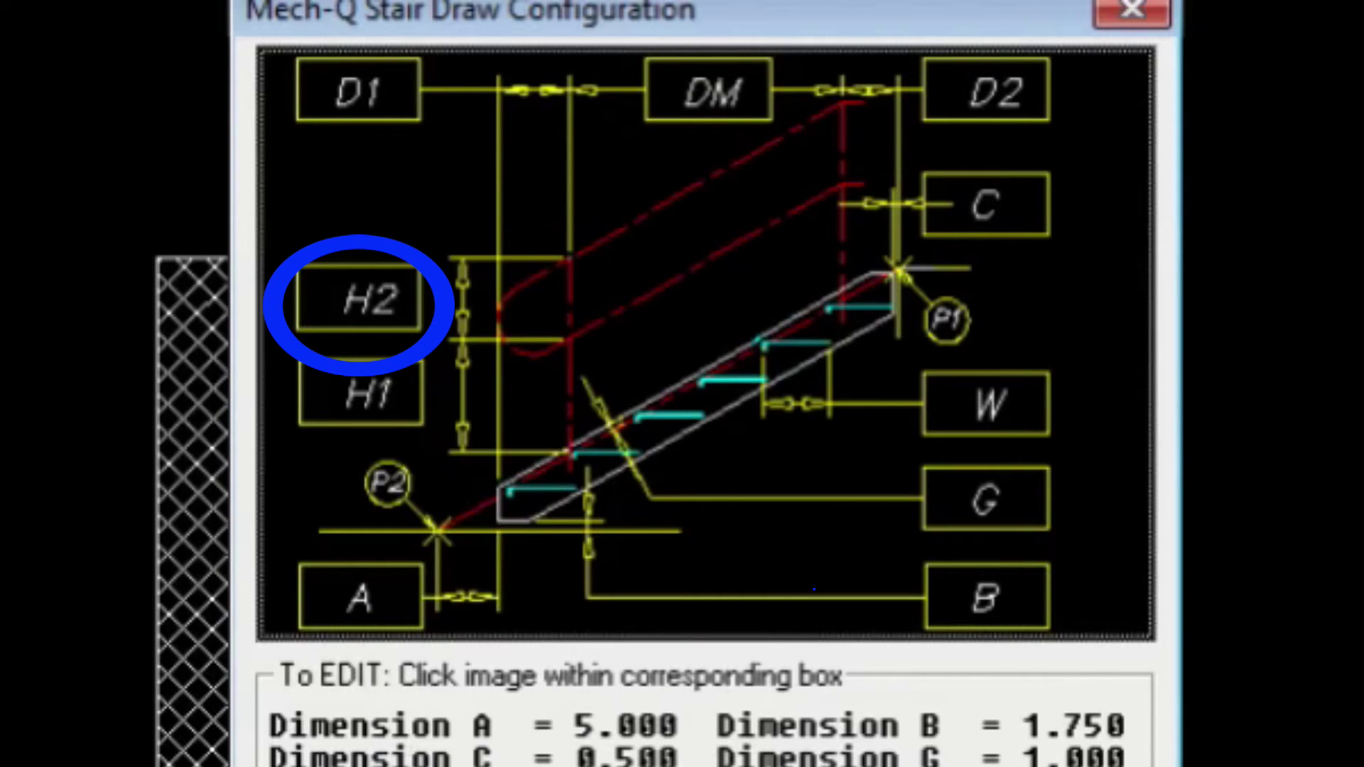
{"action": "key", "text": "Return"}
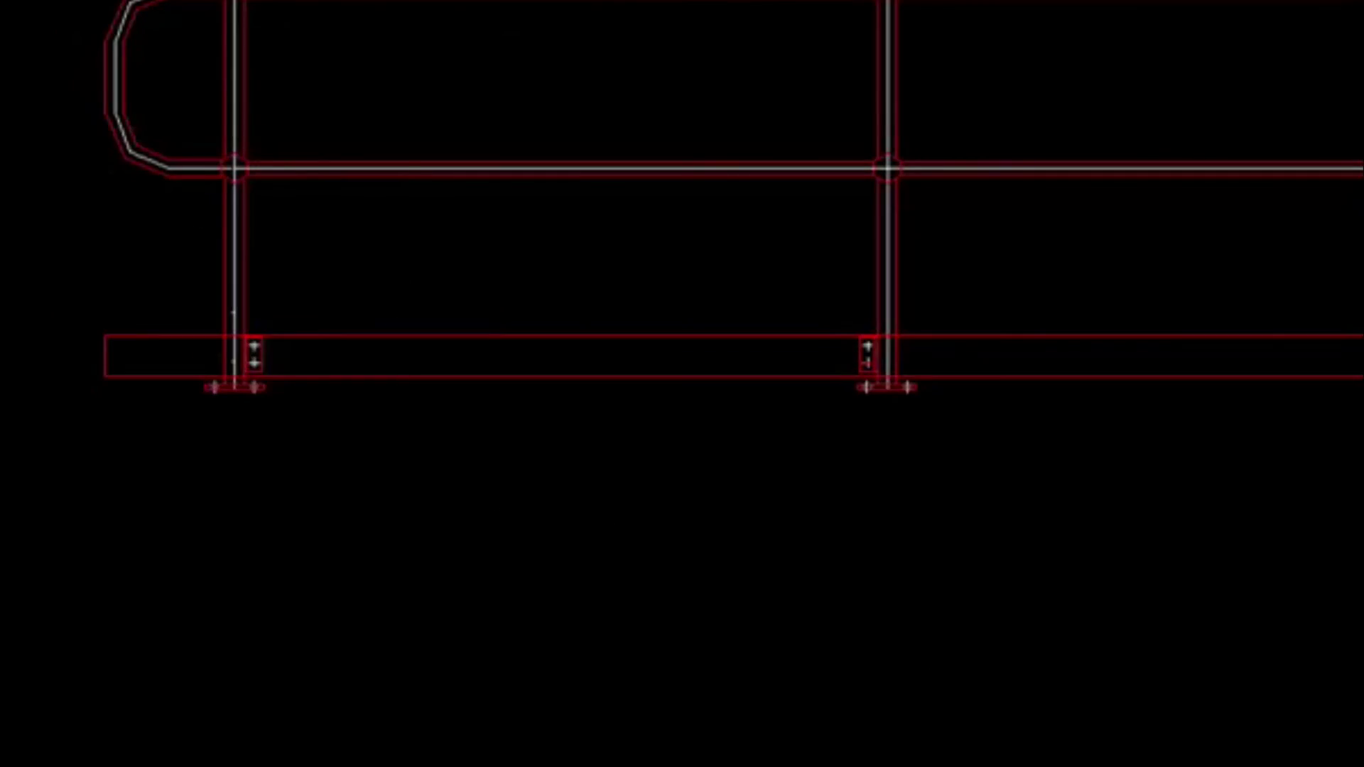
Rotate the flat handrail upright in 3D and start moving it from the base of its end post.
{"action": "key", "text": "alt+m"}
{"action": "mouse_move", "coordinate": [172, 434]}
{"action": "left_click", "coordinate": [553, 502]}
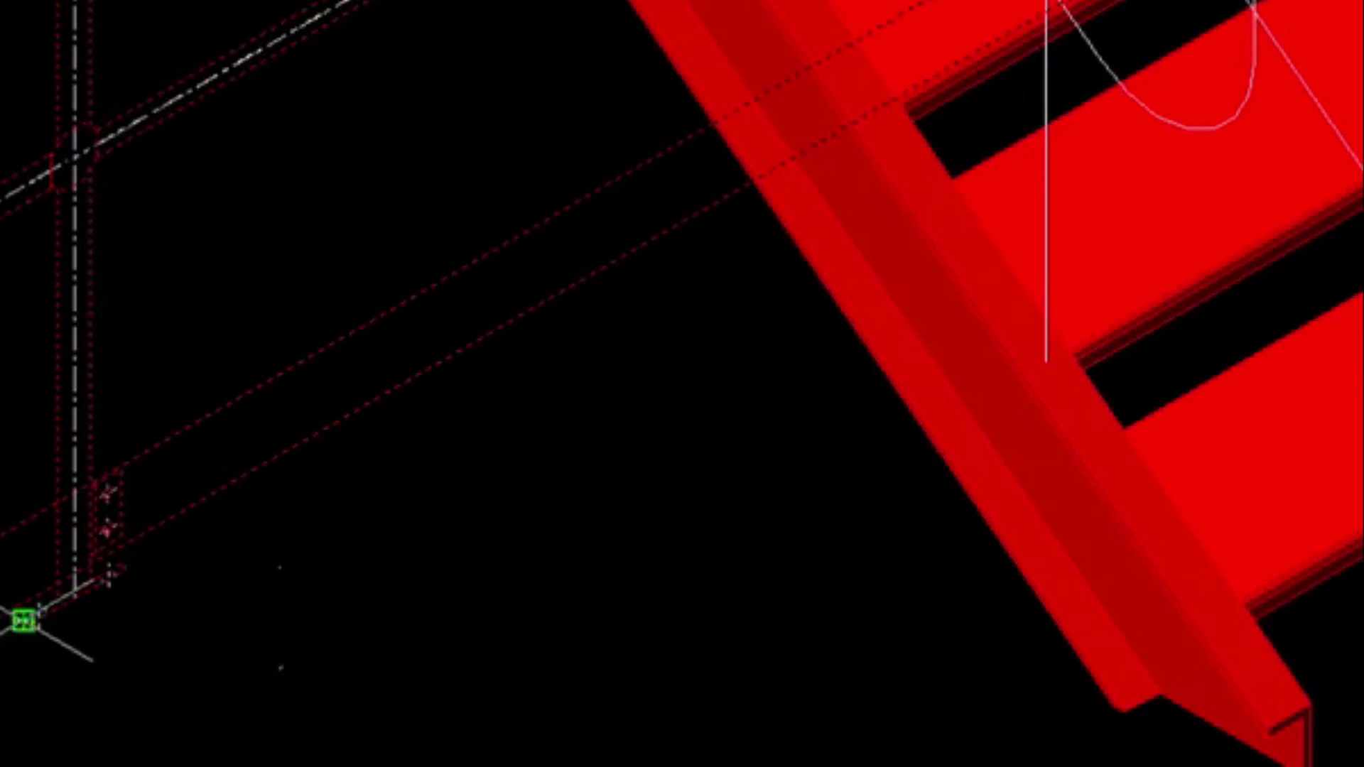
{"action": "scroll", "coordinate": [25, 620], "scroll_direction": "down", "scroll_amount": 5}
{"action": "middle_click_drag", "start_coordinate": [25, 620], "coordinate": [746, 495]}
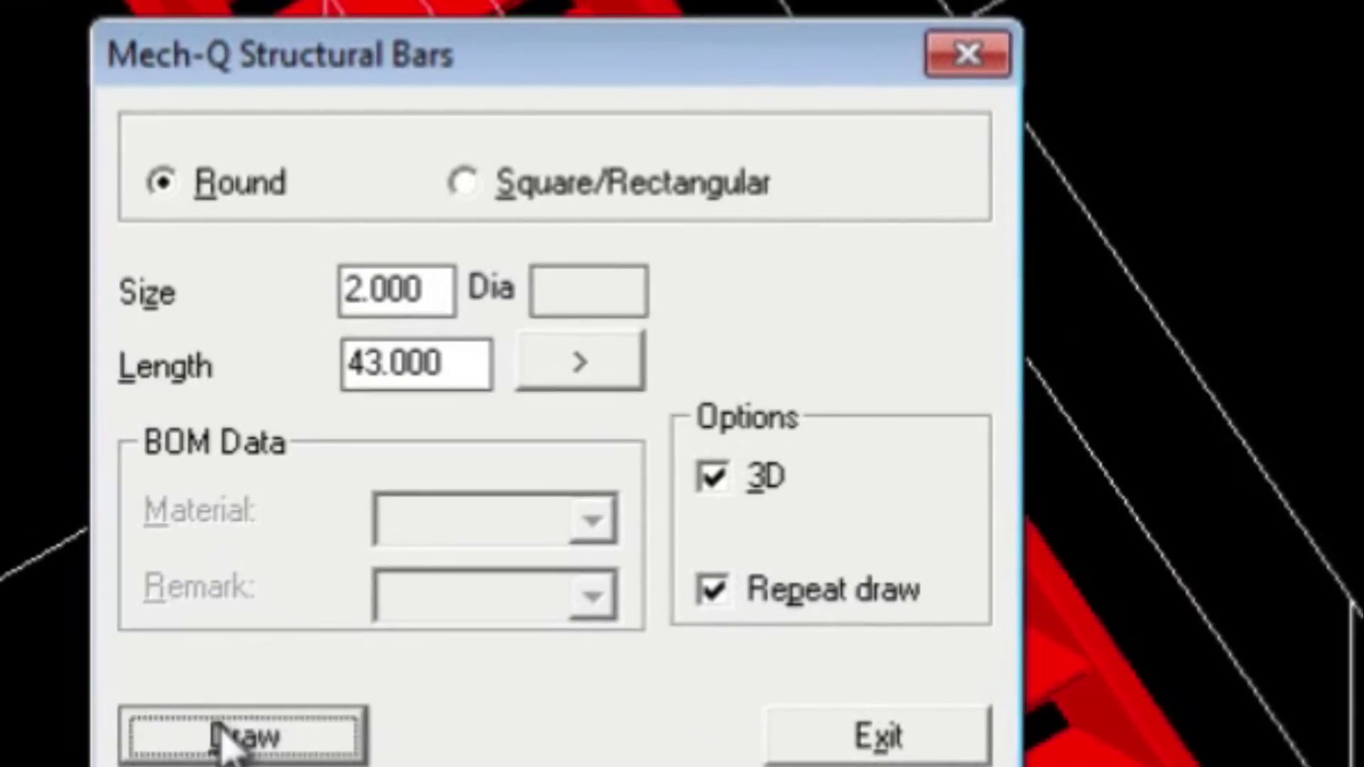
Draw 3D round bars of 2.000 diameter and 43.000 length as handrail posts along the stair, with repeat drawing enabled.
{"action": "left_click", "coordinate": [160, 746]}
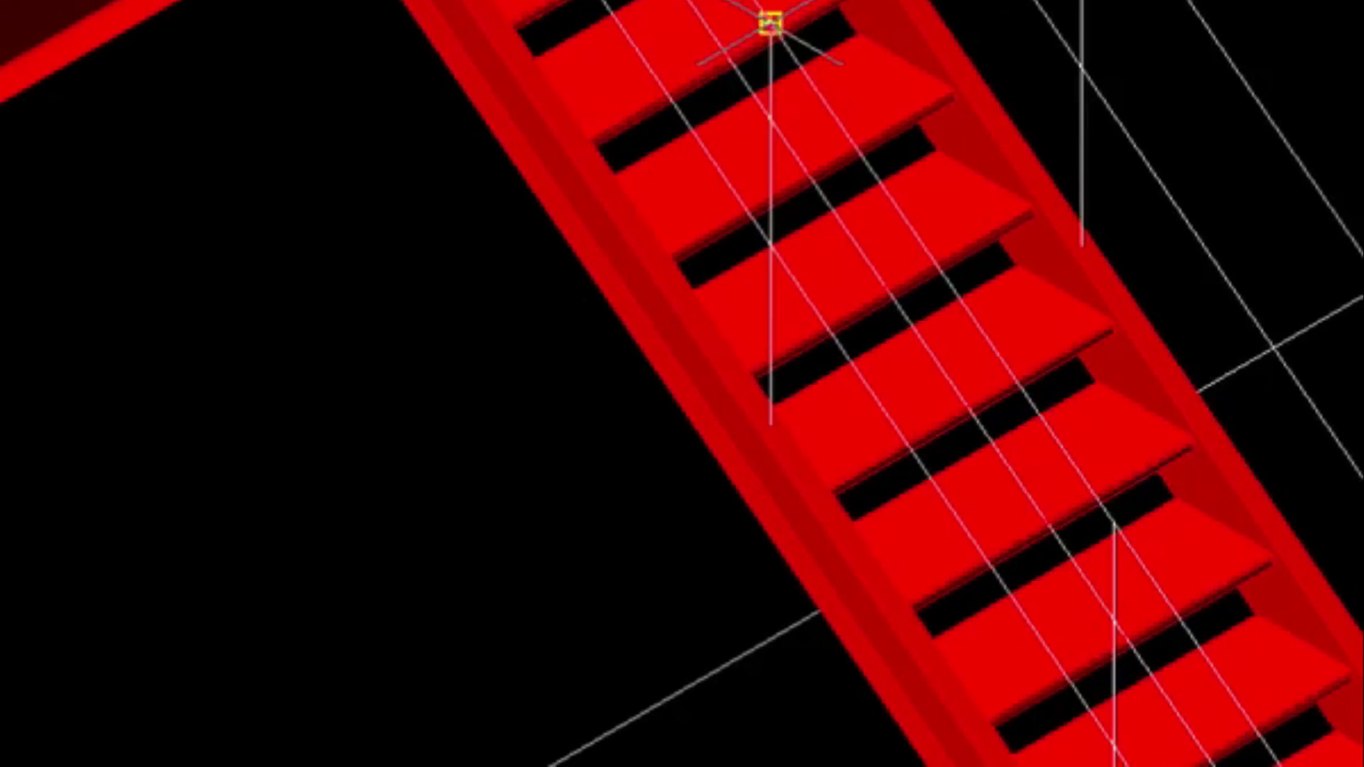
{"action": "left_click", "coordinate": [770, 23]}
{"action": "left_click", "coordinate": [770, 423]}
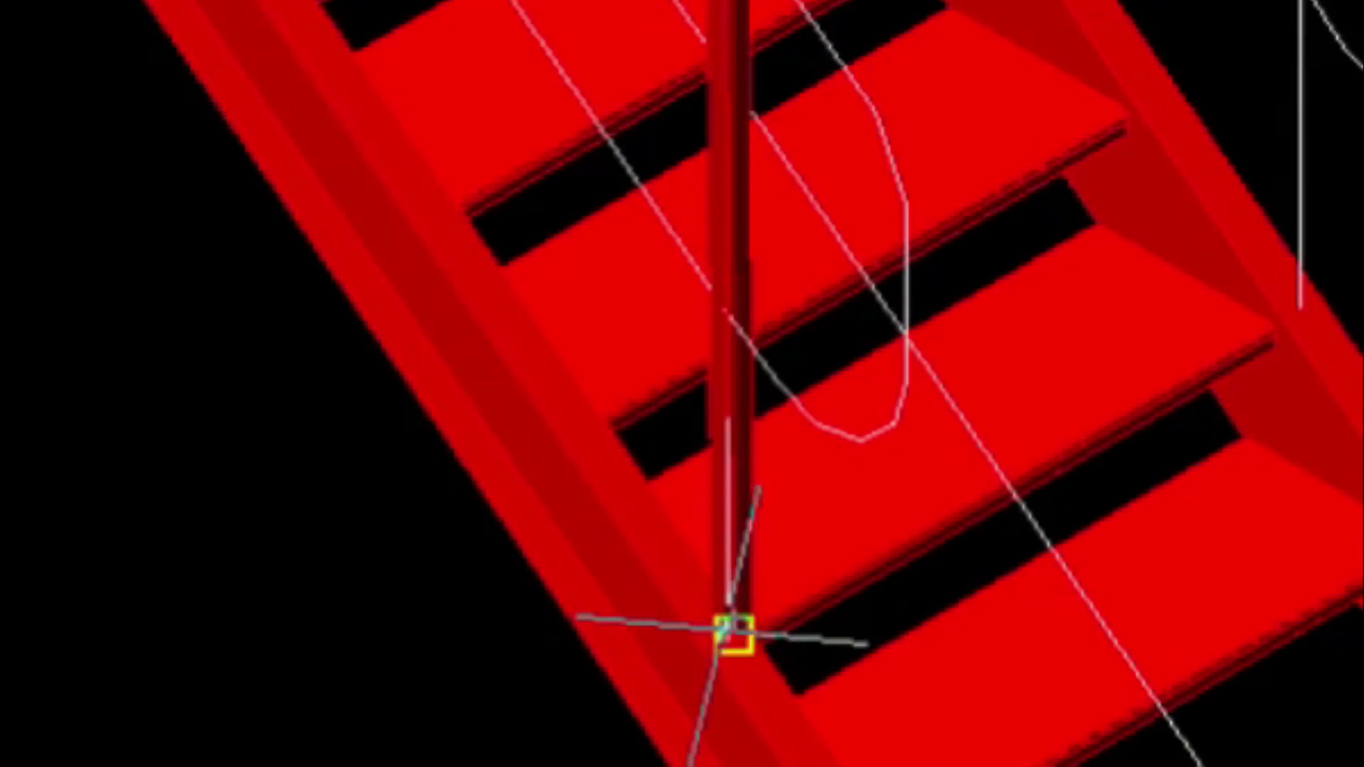
{"action": "left_click", "coordinate": [731, 633]}
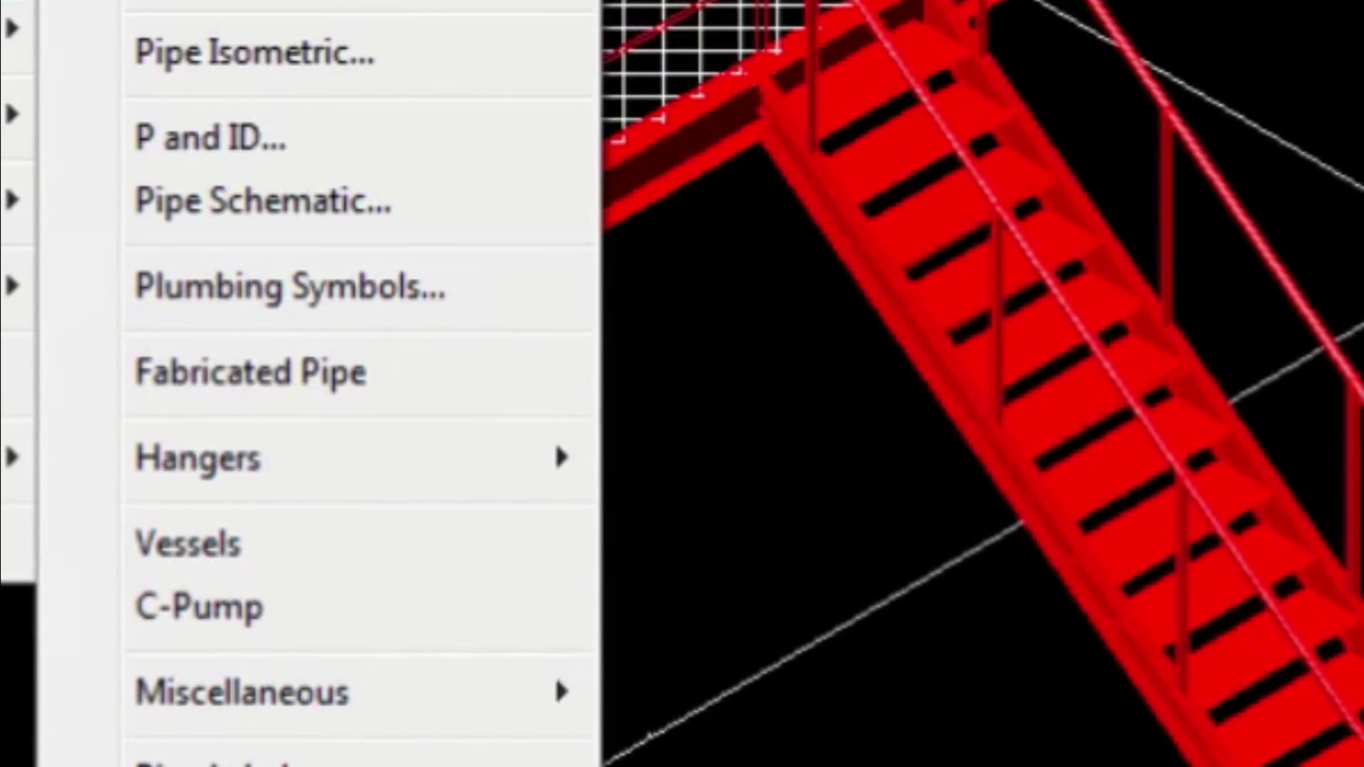
Open the piping vessel utility.
{"action": "left_click", "coordinate": [252, 561]}
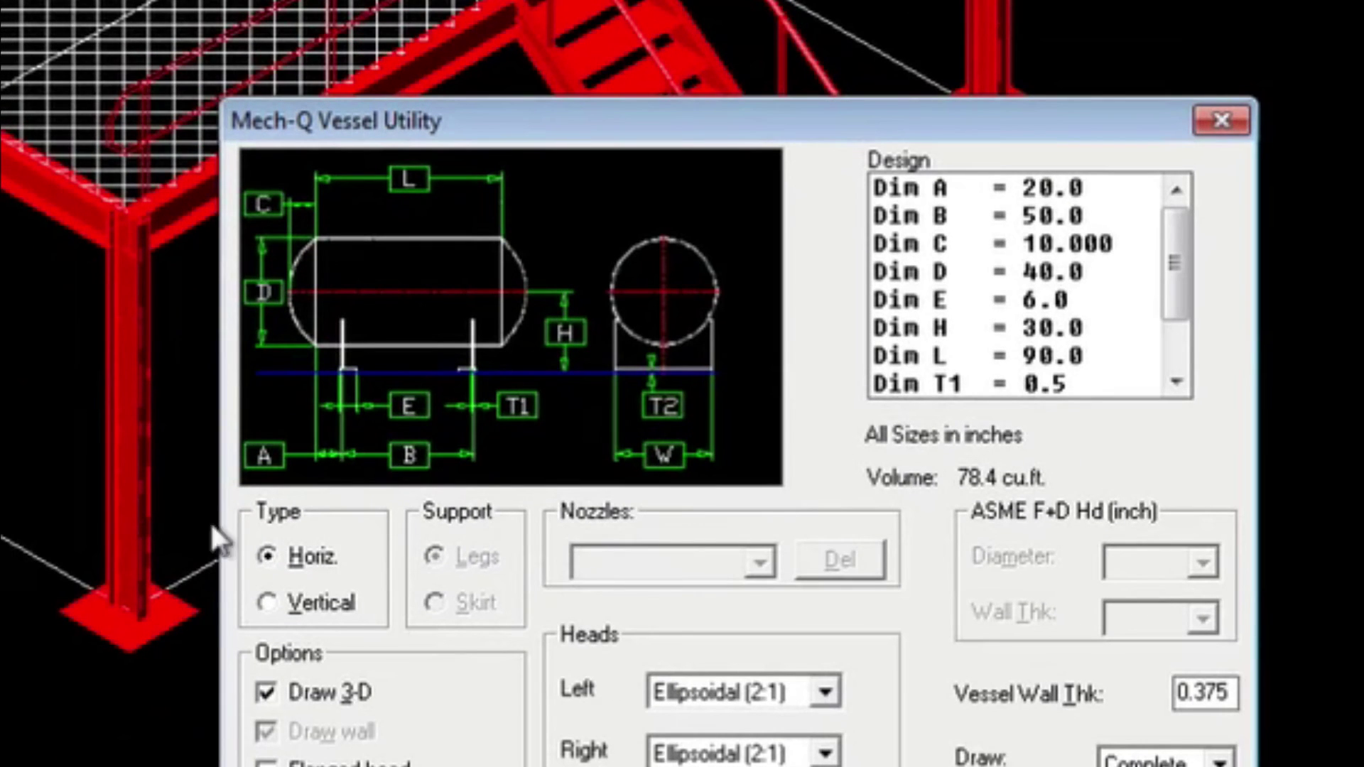